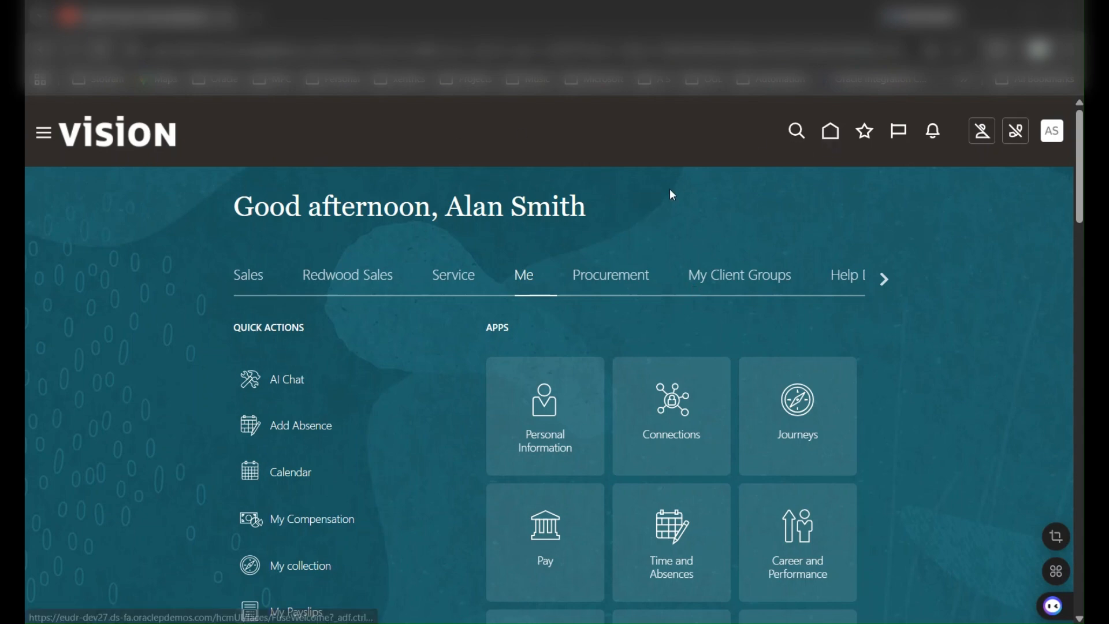
Download the ADF Desktop Integrator from the Tools section of the Navigator.
click(44, 143)
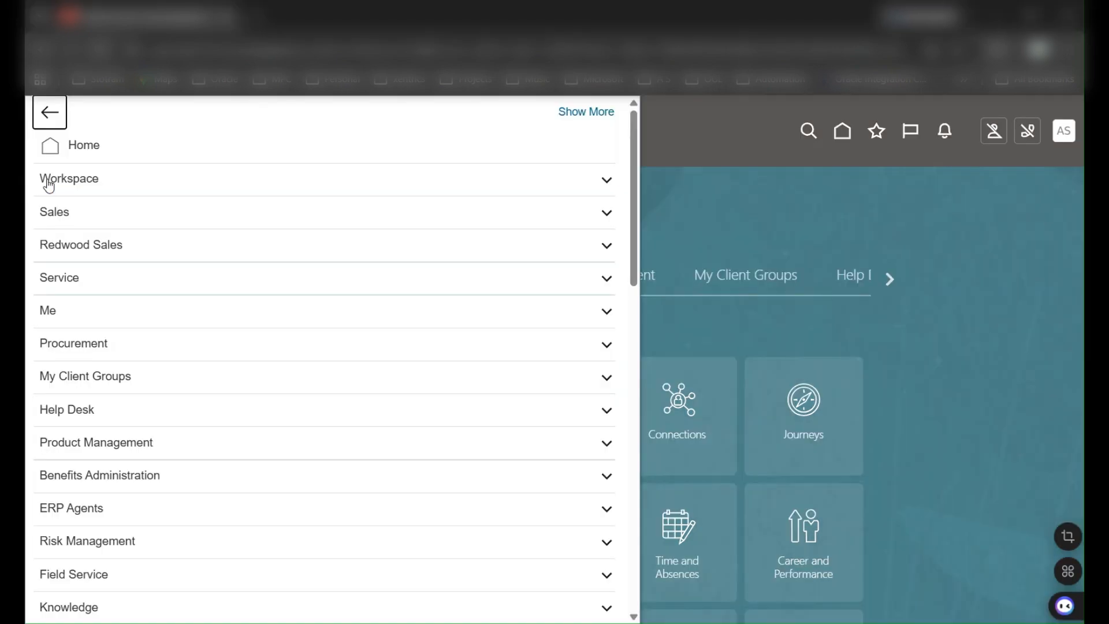
scroll(276, 183, down, 5)
scroll(275, 183, down, 10)
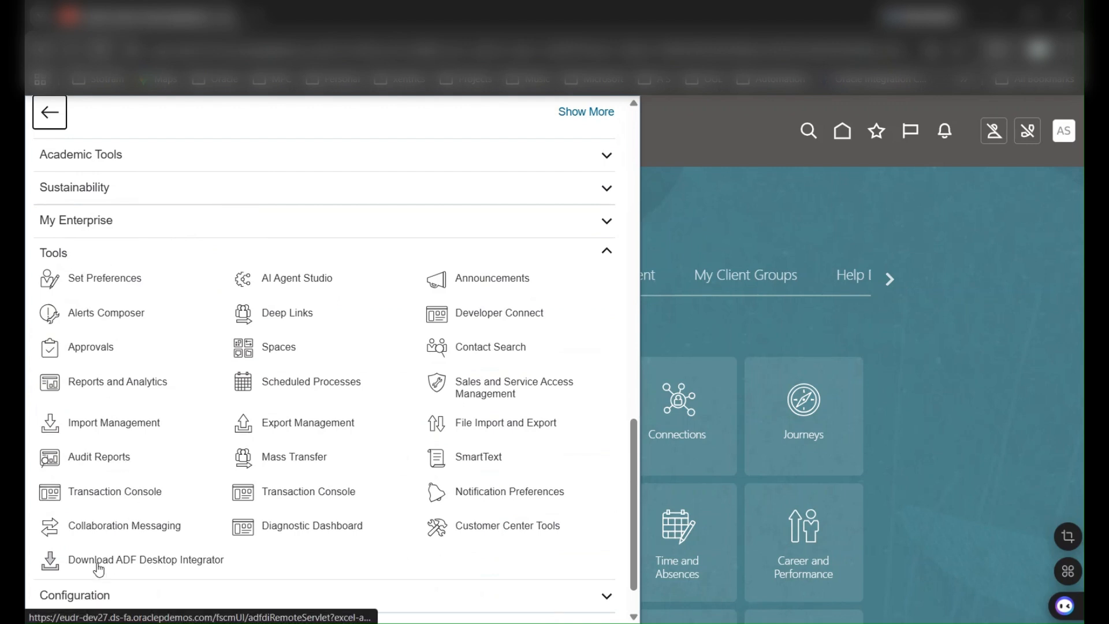
click(184, 565)
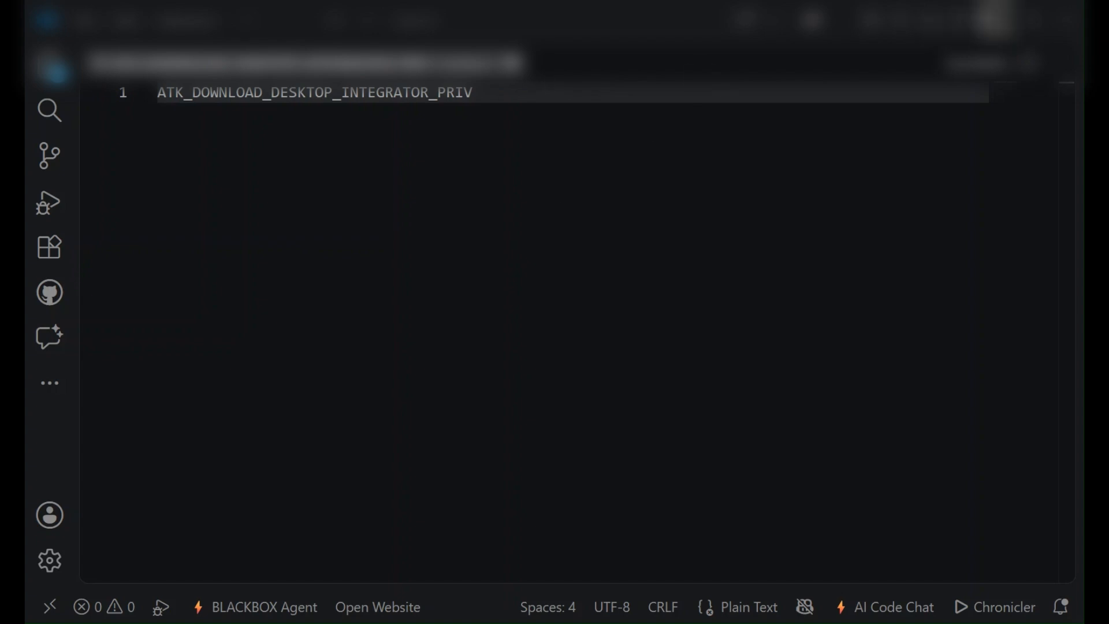
Minimize the VS Code window holding the privilege note.
click(996, 20)
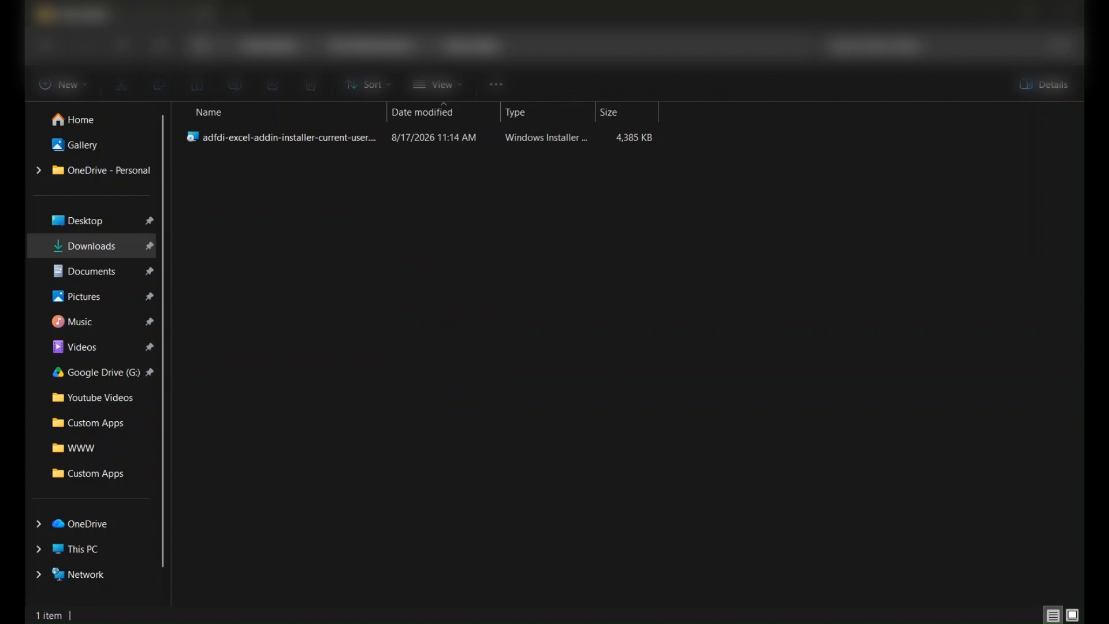
Run the downloaded adfdi installer to install the Oracle ADF Desktop Integration Excel add-in.
click(264, 134)
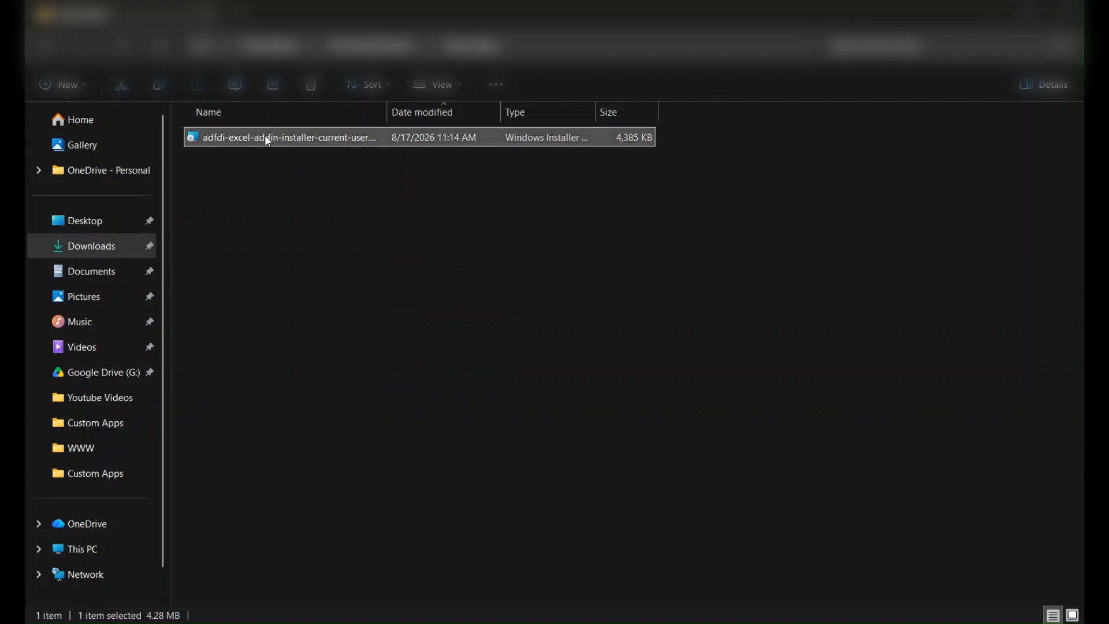
drag(1021, 131, 540, 199)
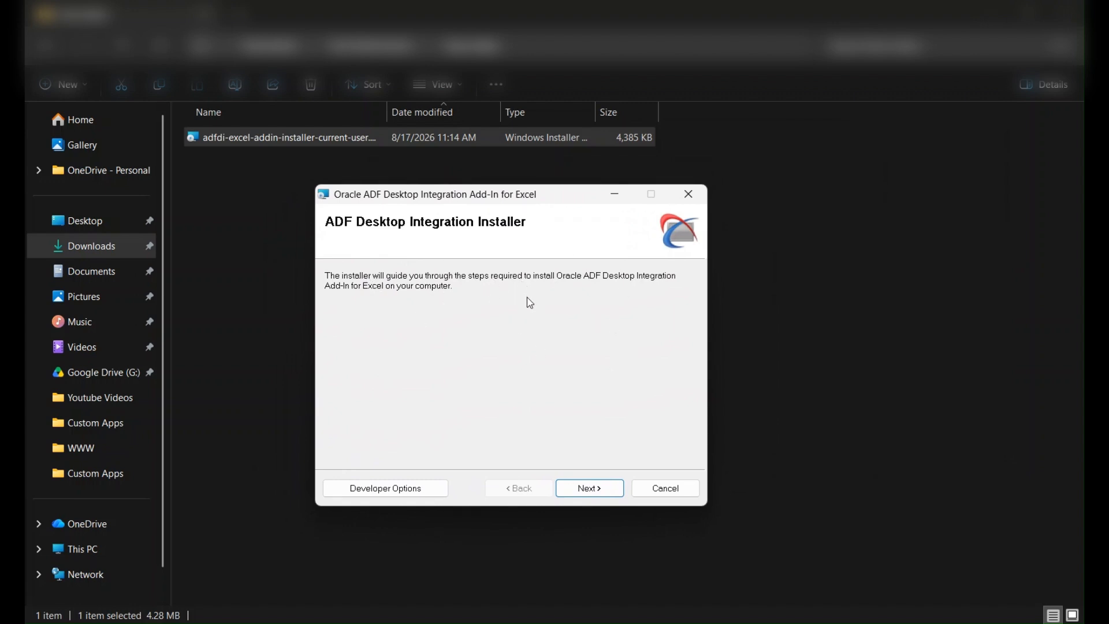
click(580, 490)
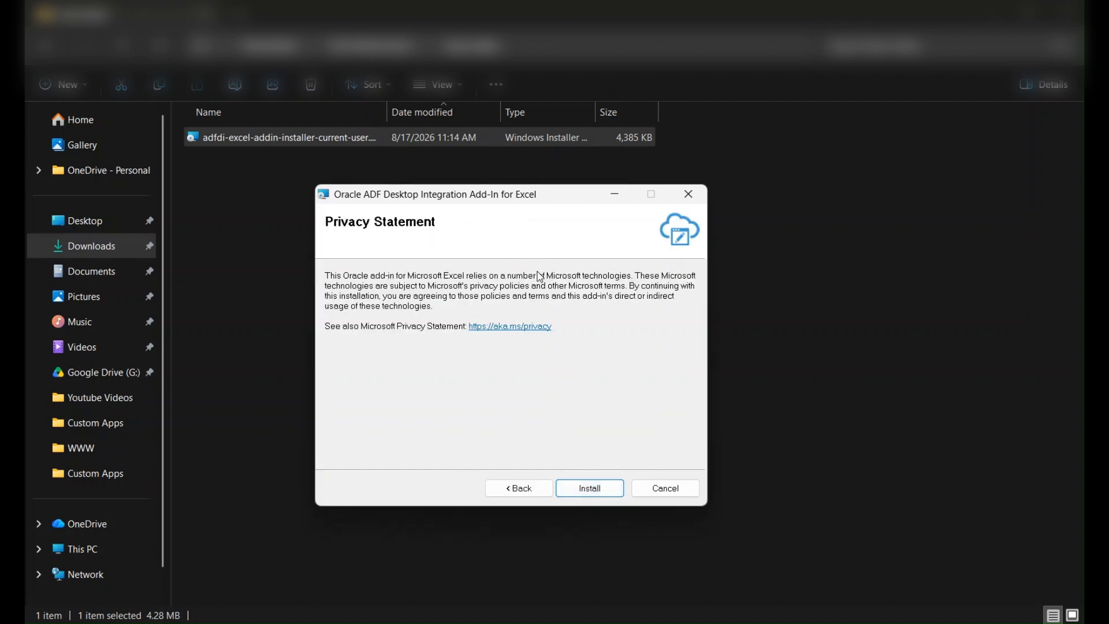
click(605, 493)
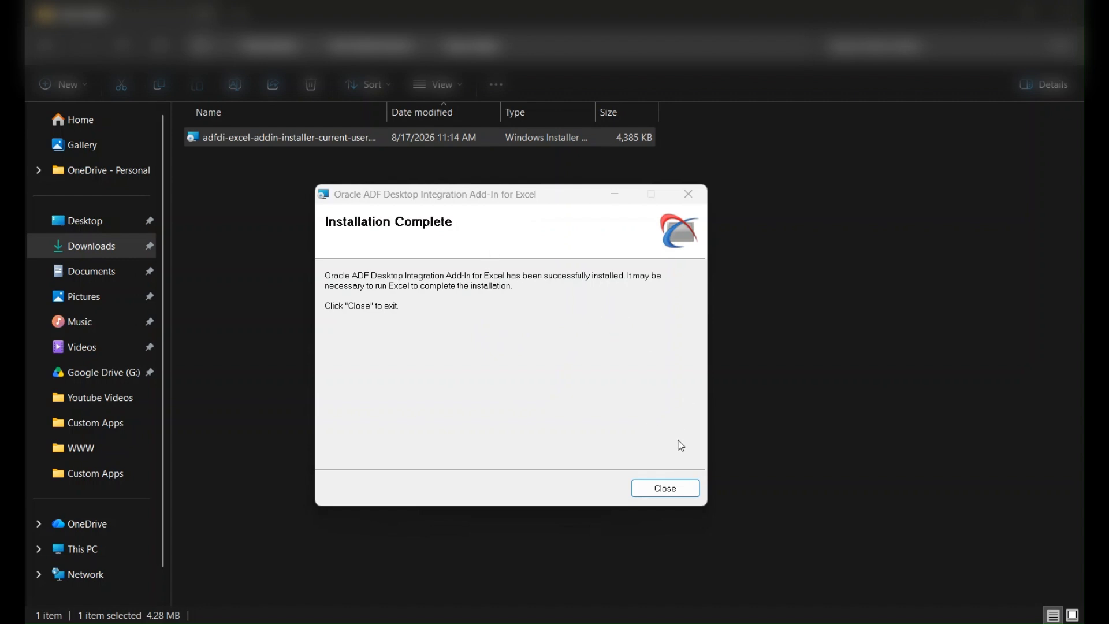
click(670, 488)
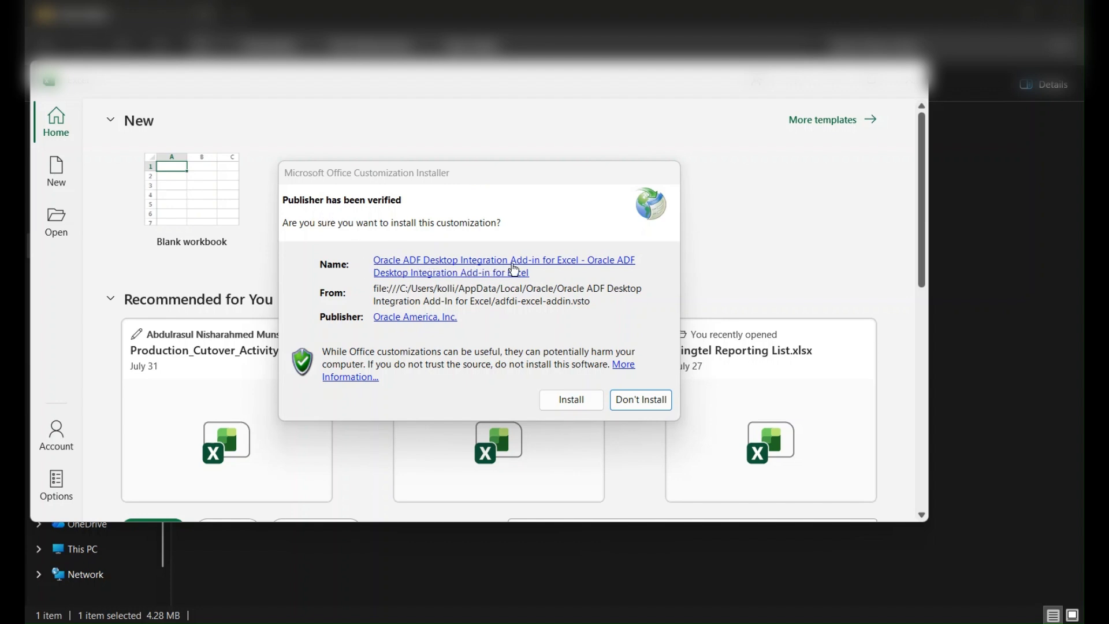
Approve the Office customization install, then open a new blank workbook in maximized Excel.
click(583, 401)
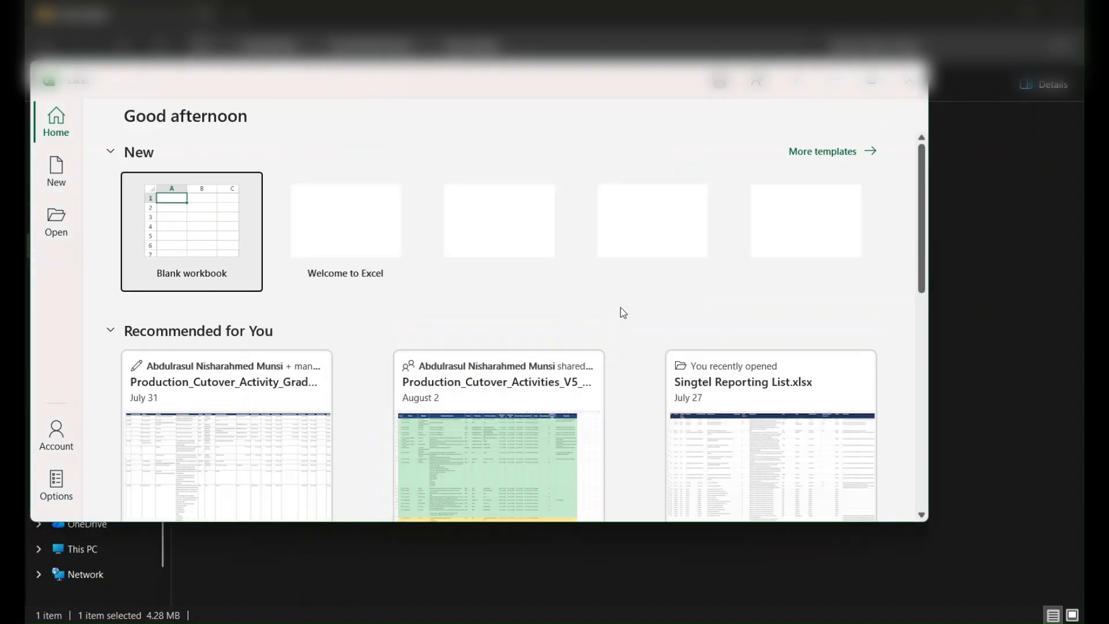
click(871, 82)
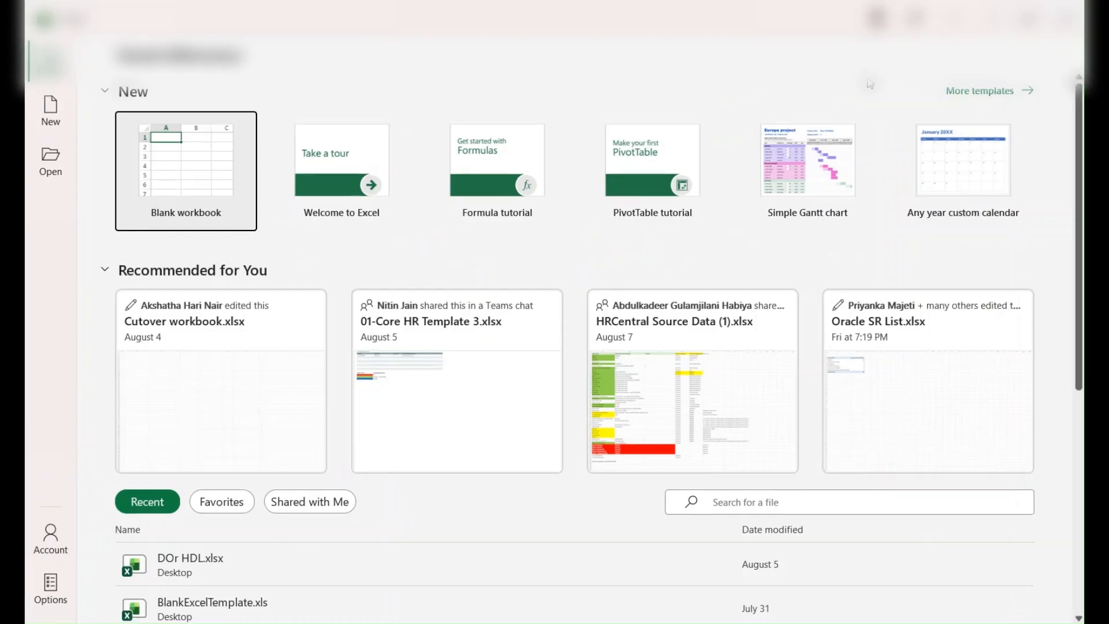
click(190, 184)
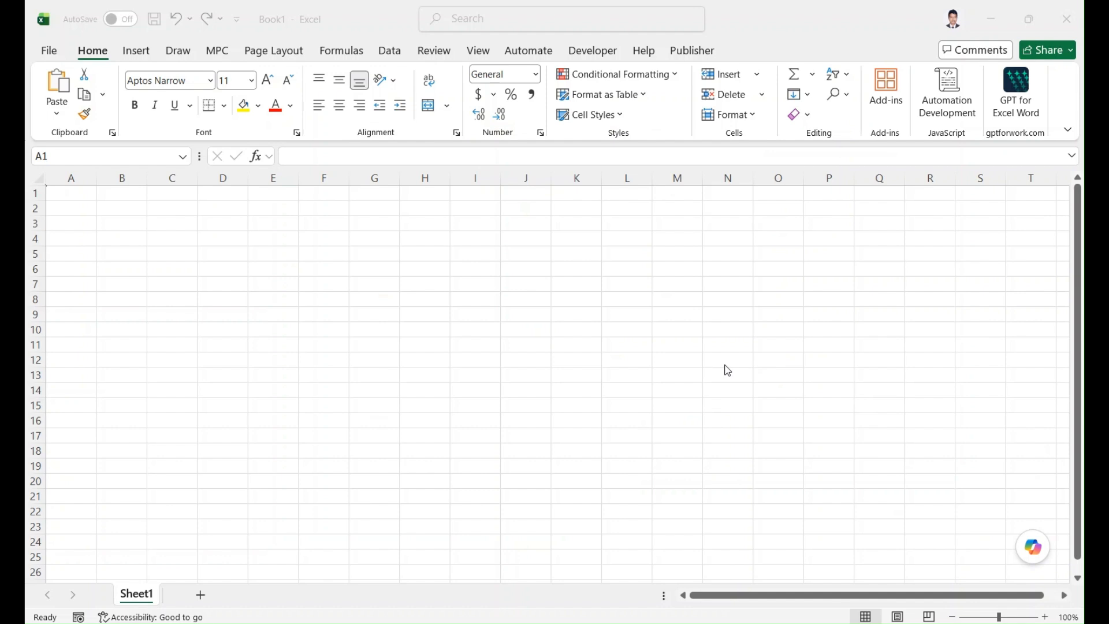
In Trust Center Macro Settings, enable all VBA macros, Excel 4.0 macros and VBA project access.
click(53, 57)
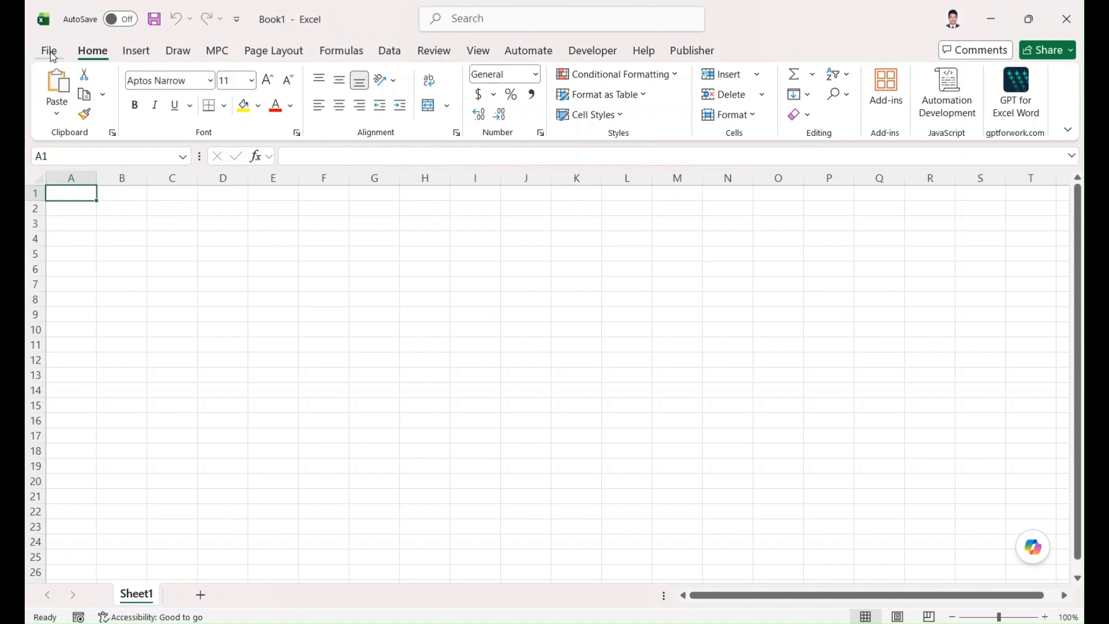
click(52, 56)
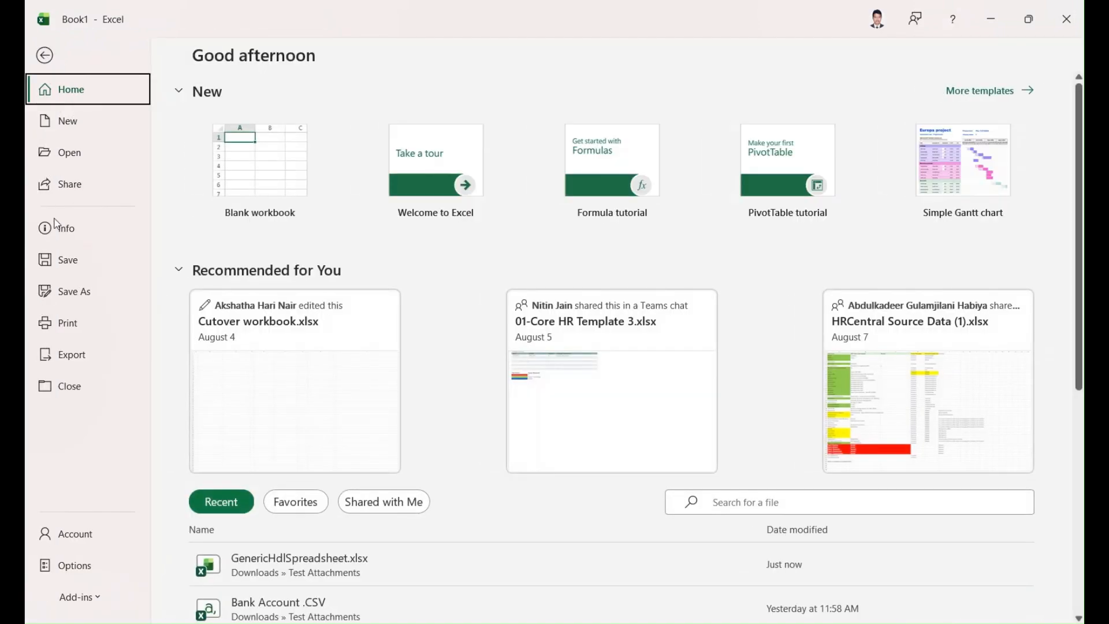
click(75, 564)
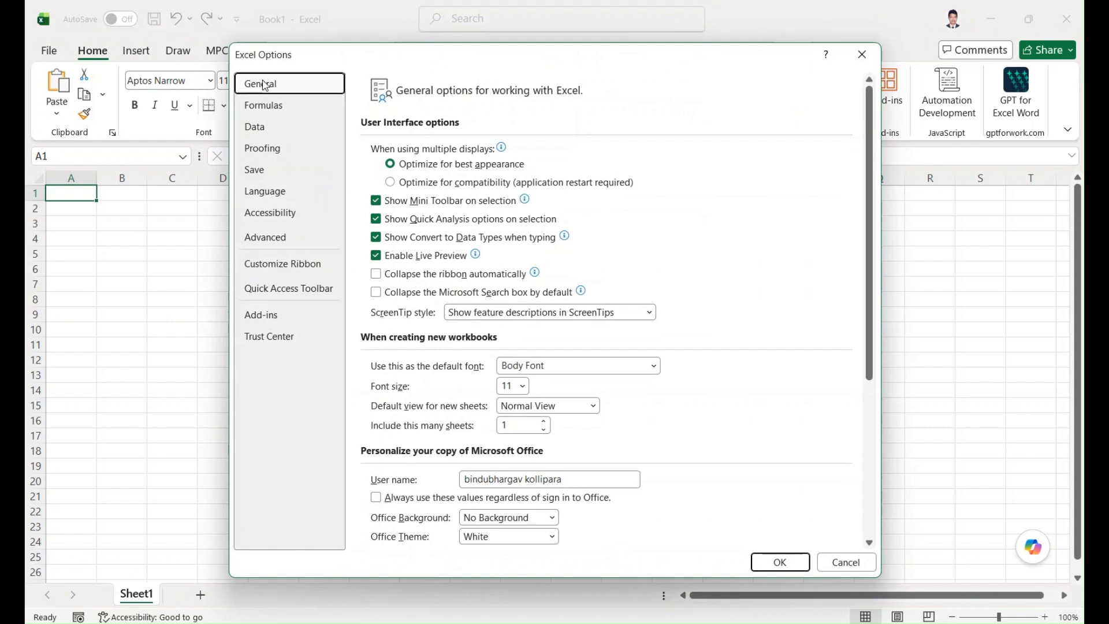
click(269, 341)
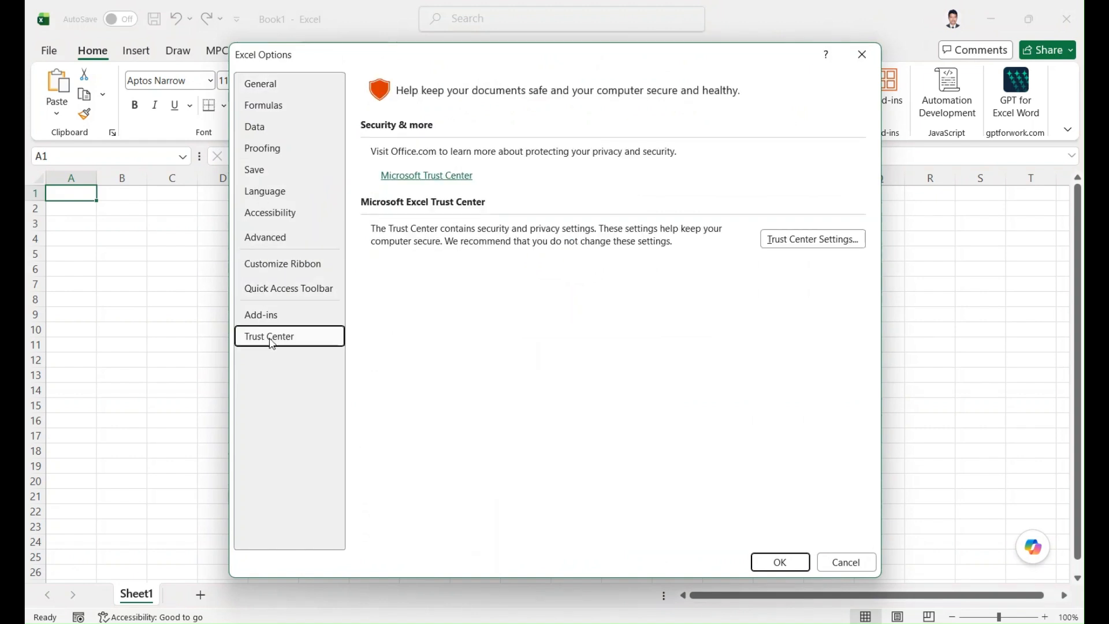
click(812, 246)
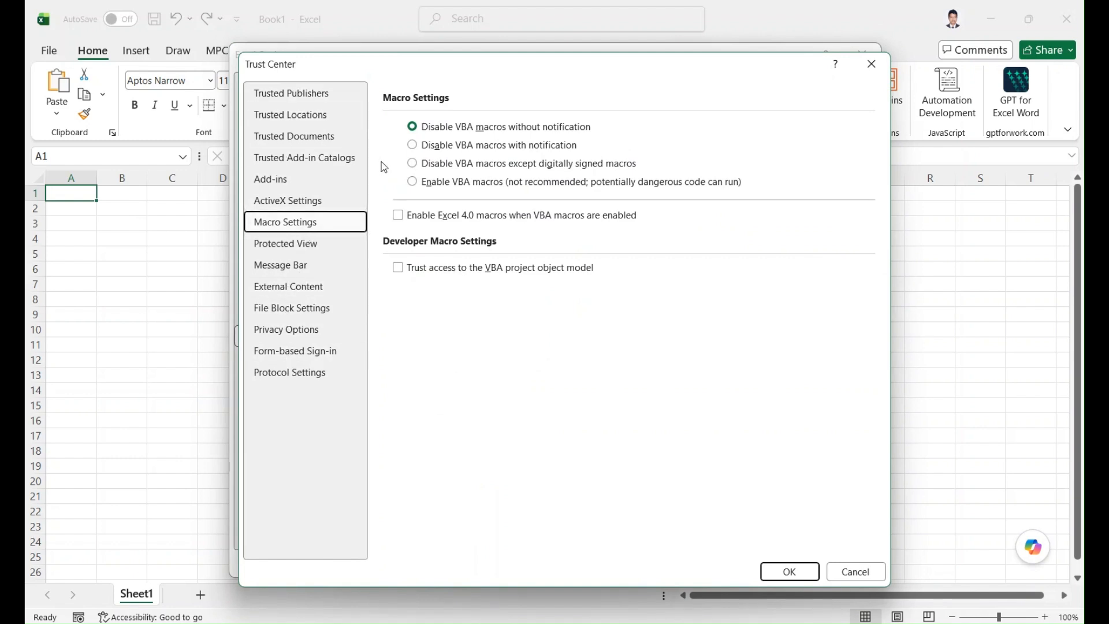
click(413, 183)
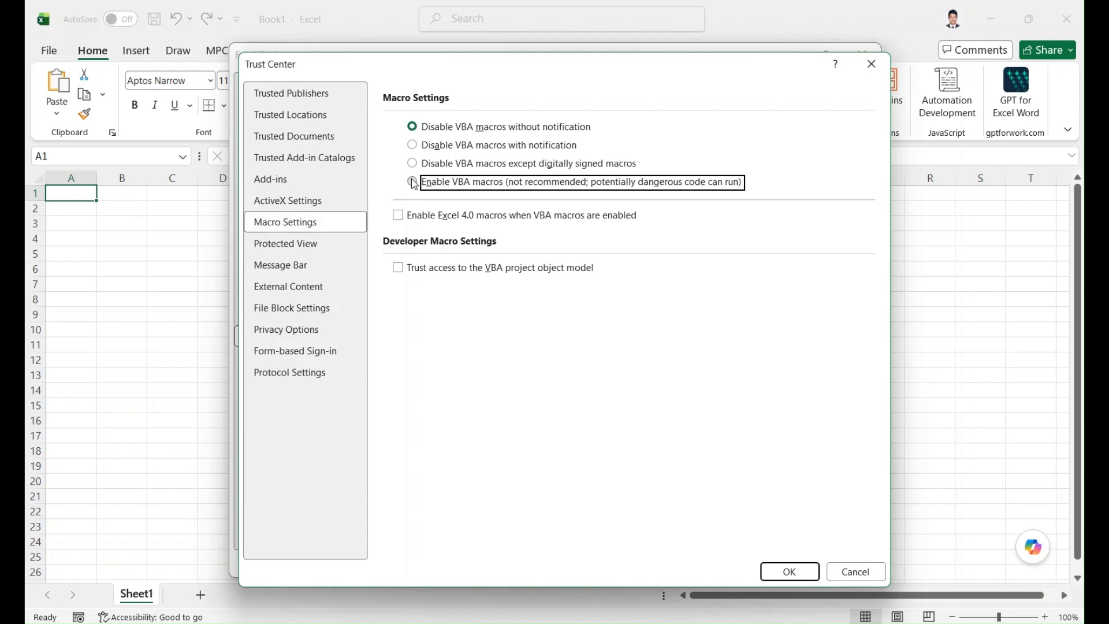
click(398, 215)
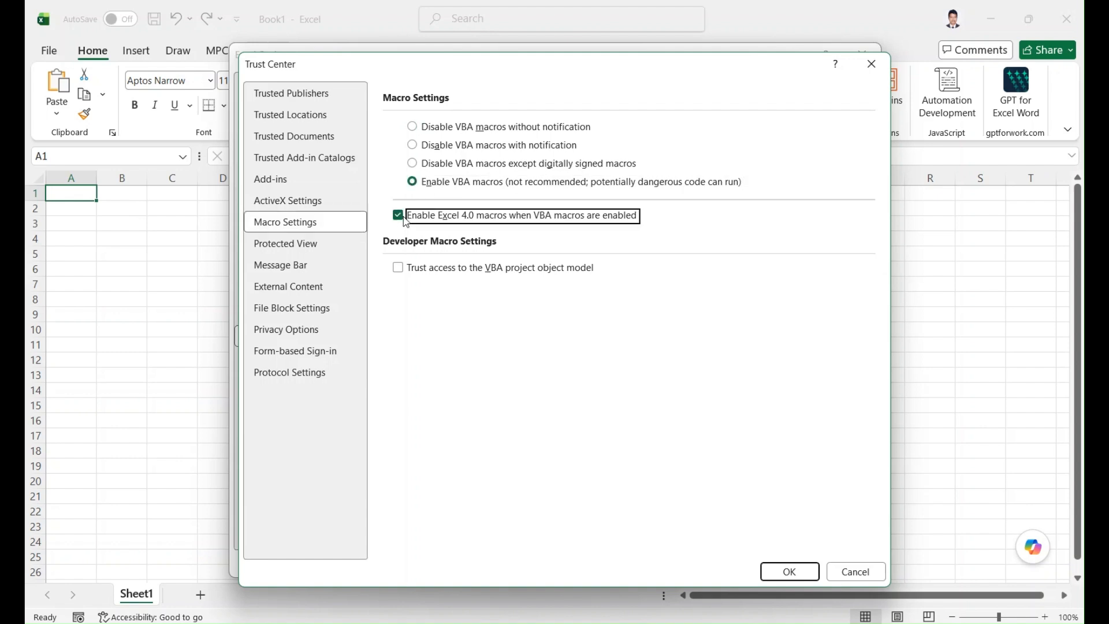
click(400, 267)
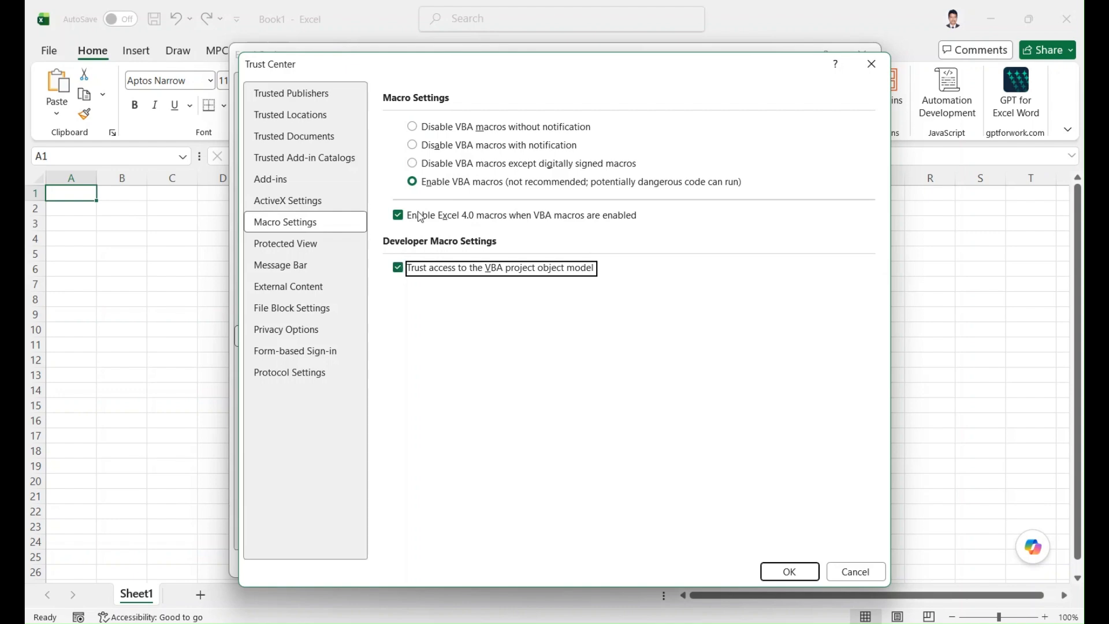
click(781, 575)
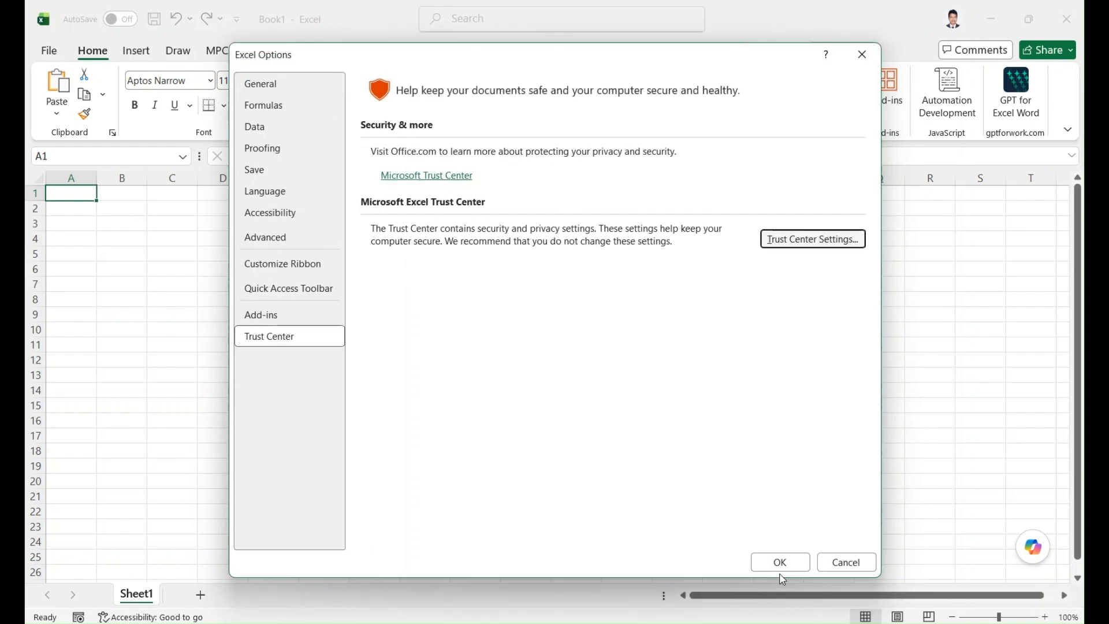
click(775, 565)
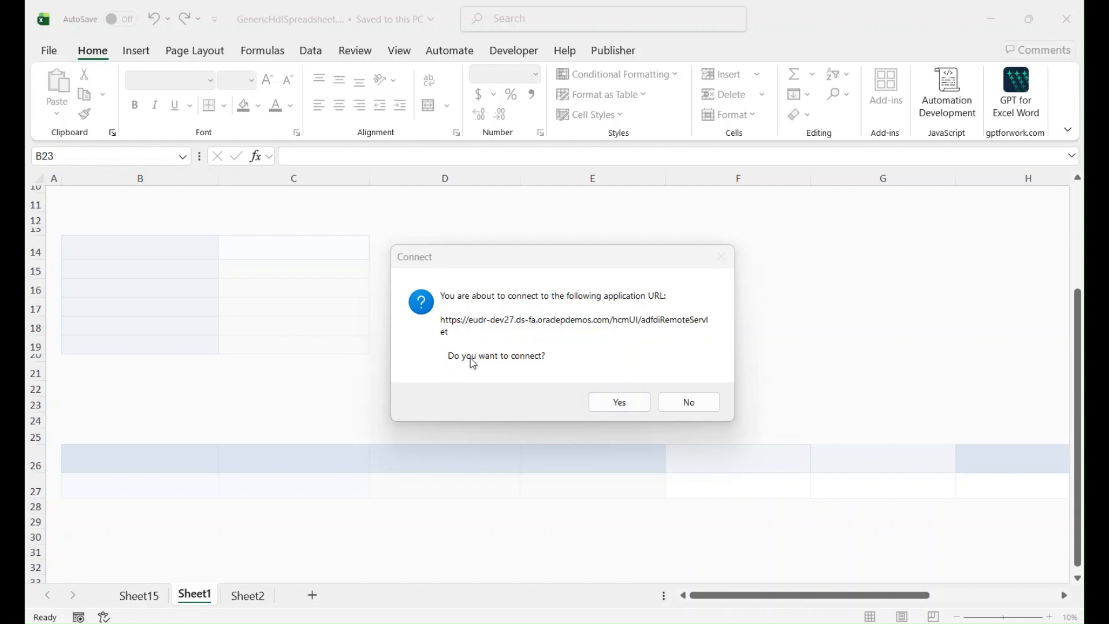
Accept the Oracle Cloud connection and sign in with the account username and password.
click(629, 404)
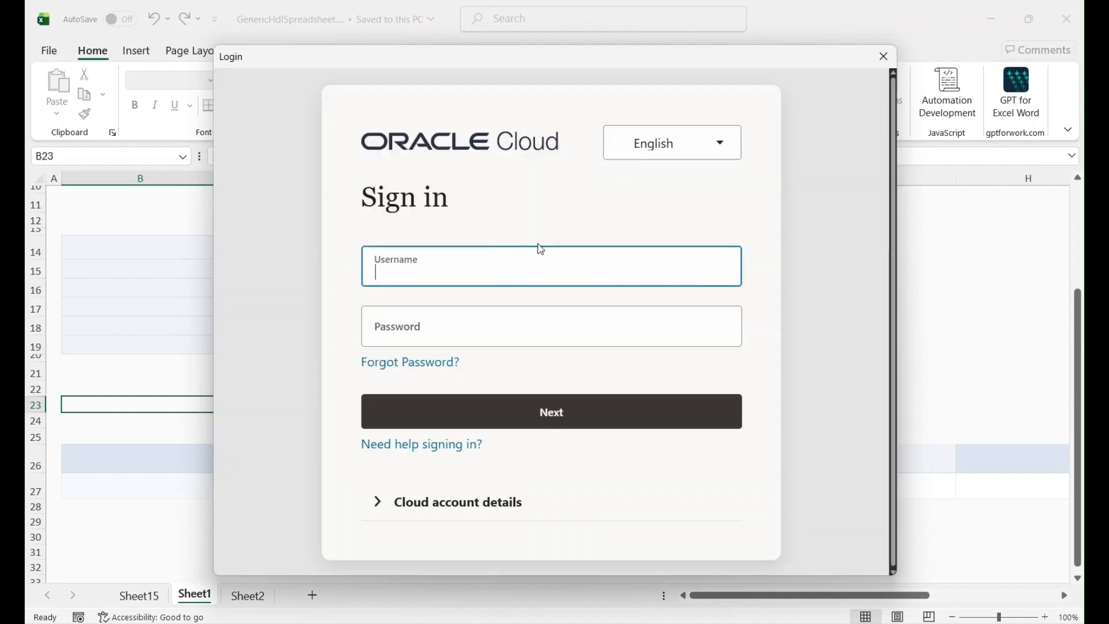
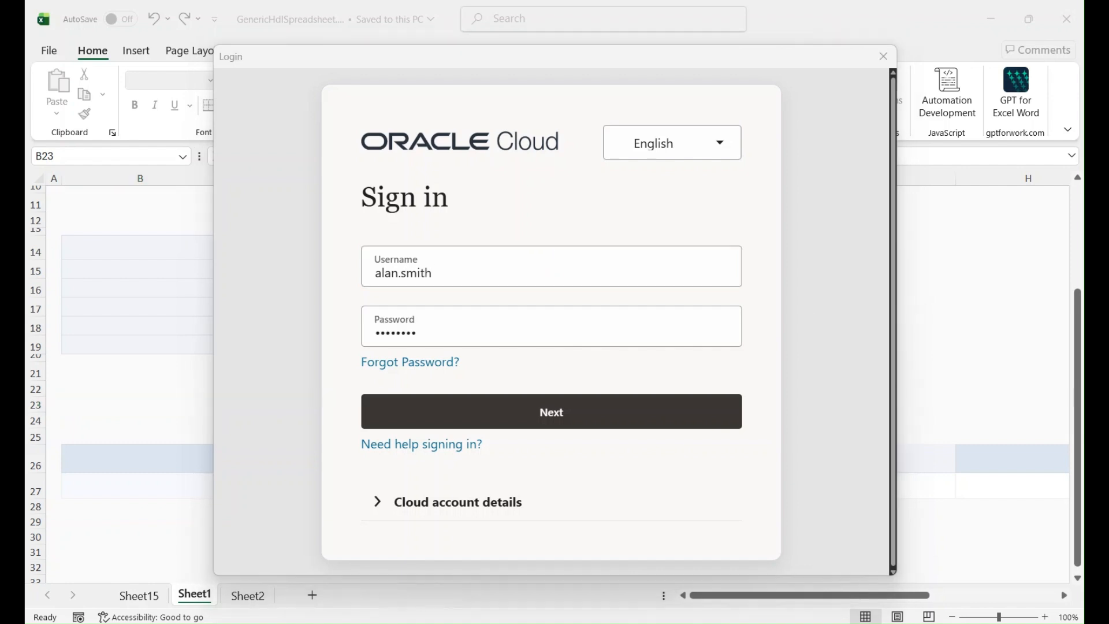
click(549, 417)
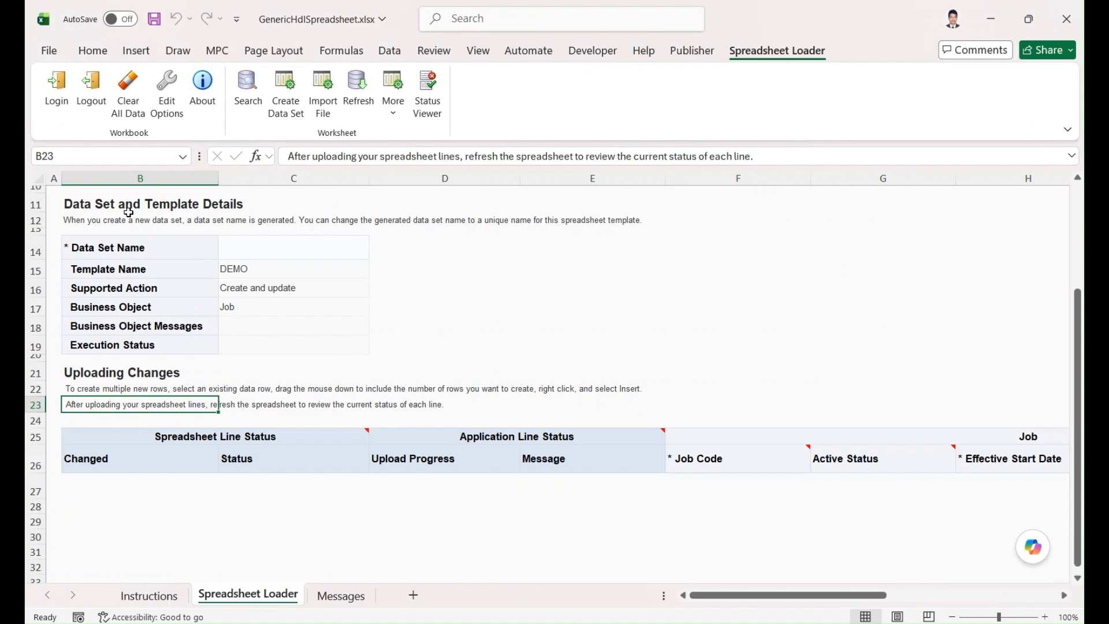
Scroll through the Spreadsheet Loader's Job template columns, then view the Instructions sheet.
scroll(260, 374, up, 3)
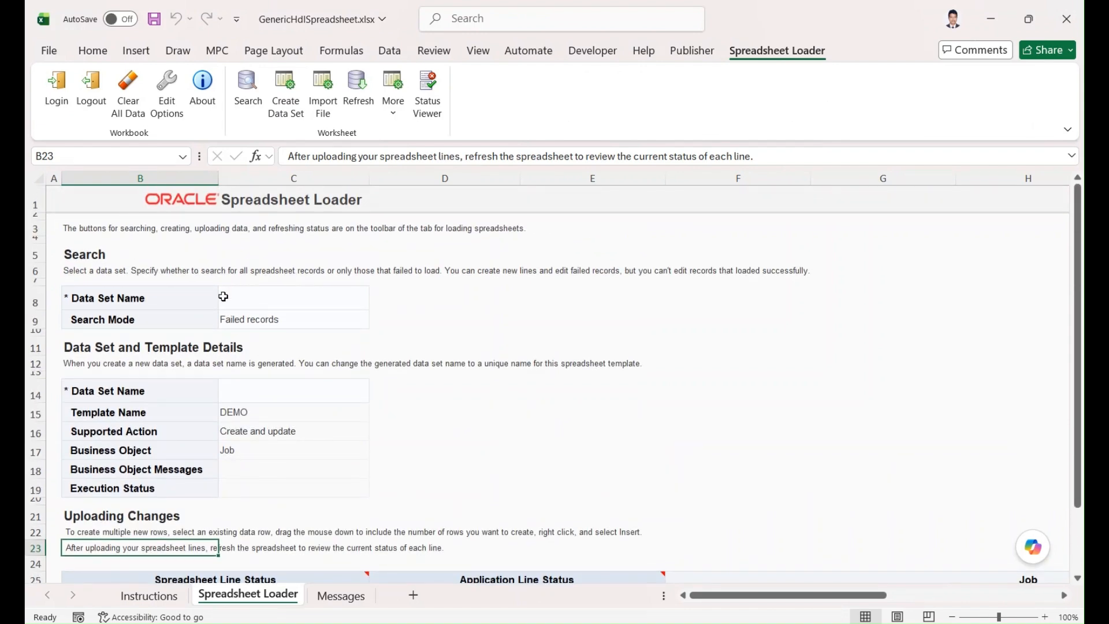
scroll(289, 329, down, 2)
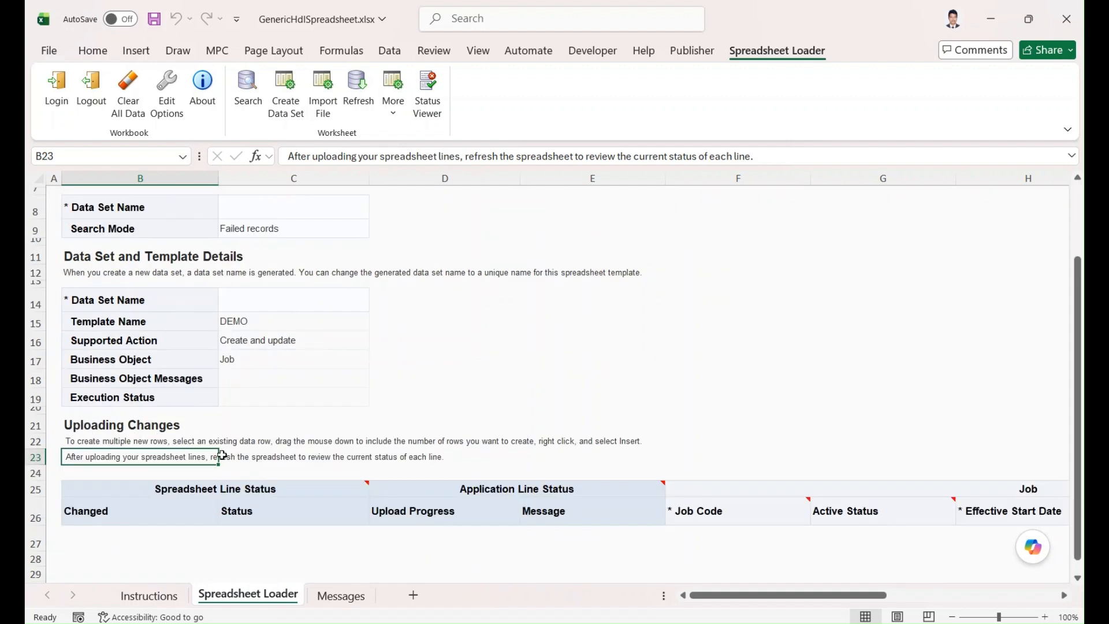
drag(703, 599, 797, 609)
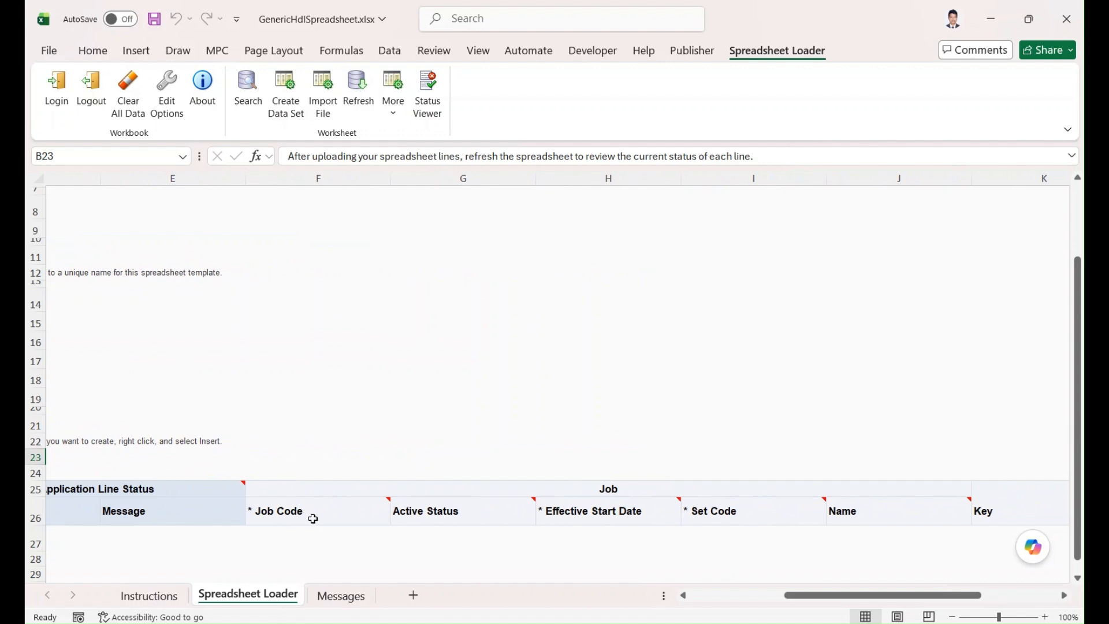
mouse_move(321, 523)
click(142, 594)
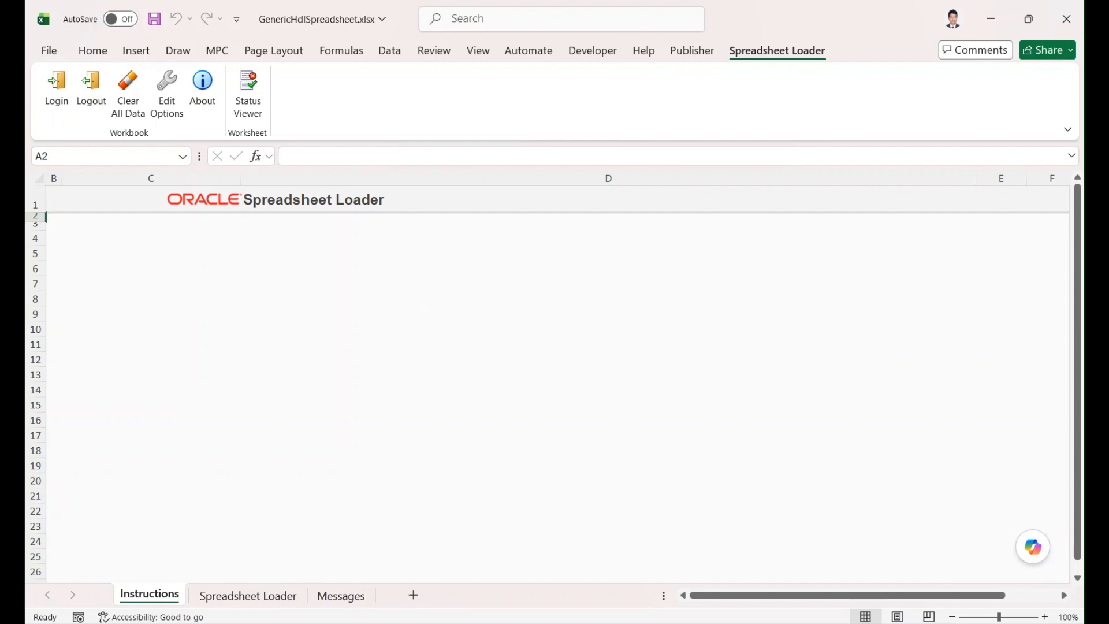
Check the Messages sheet, then return to Spreadsheet Loader scrolled back to the left.
click(344, 598)
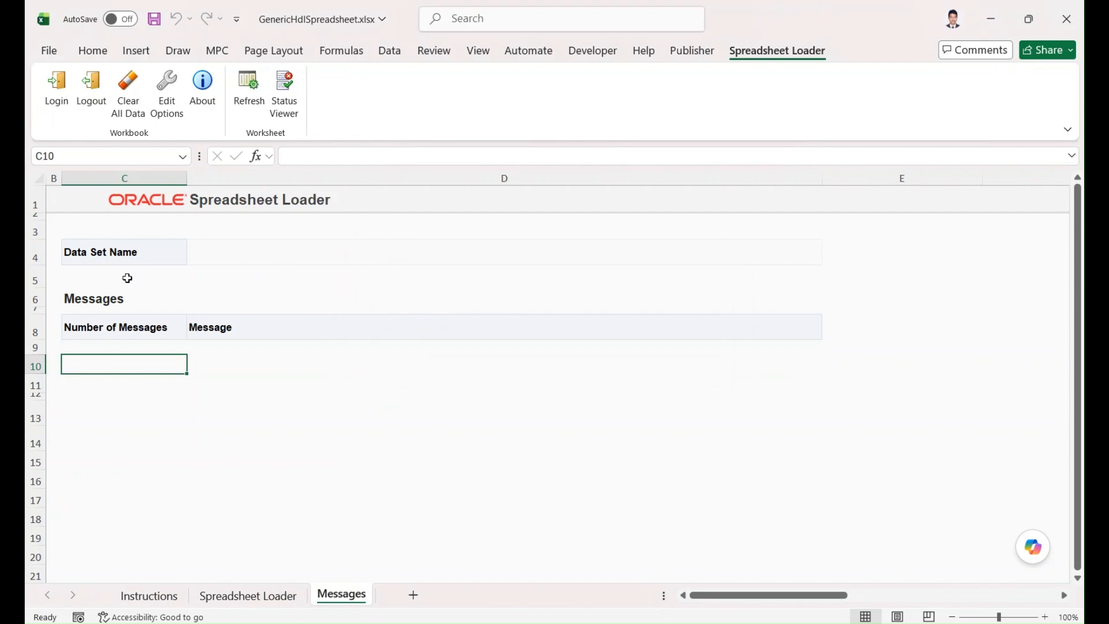
click(275, 598)
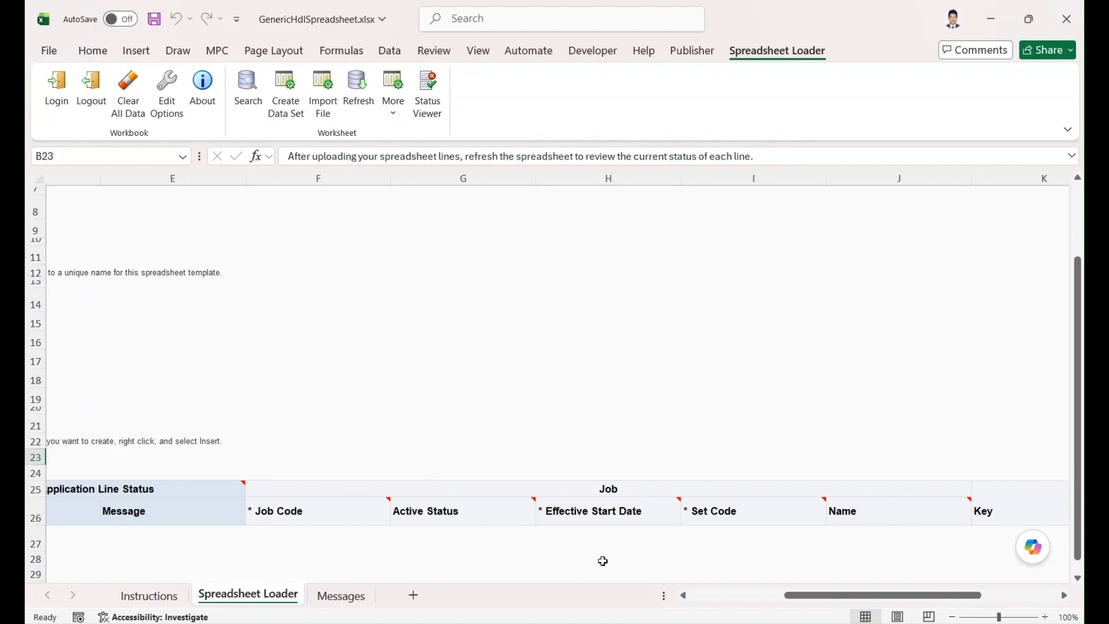
drag(776, 596, 686, 596)
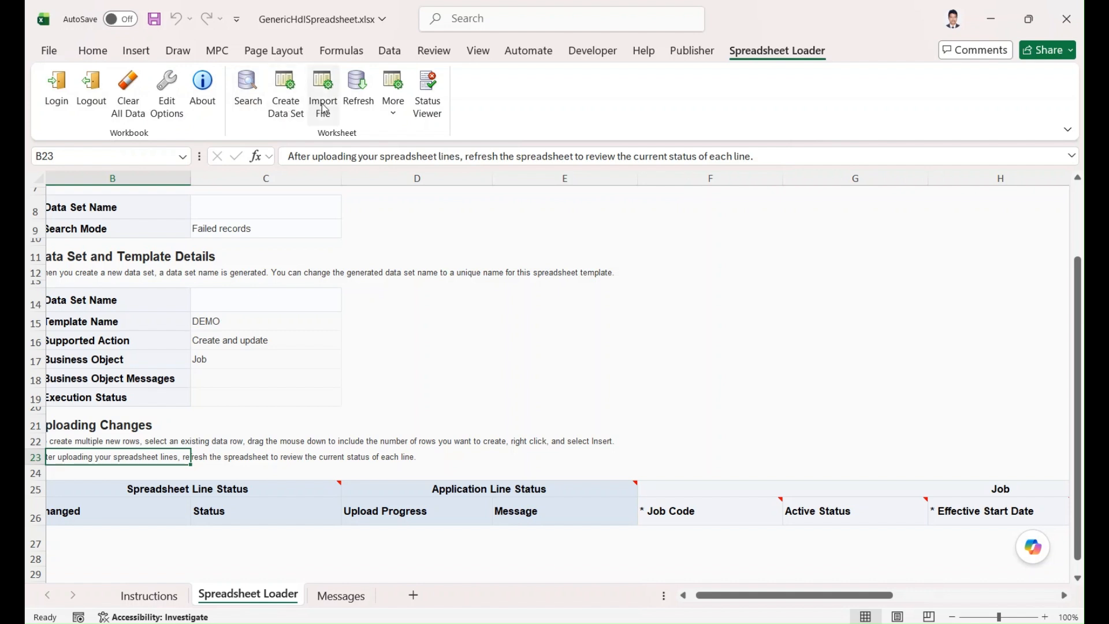
click(392, 105)
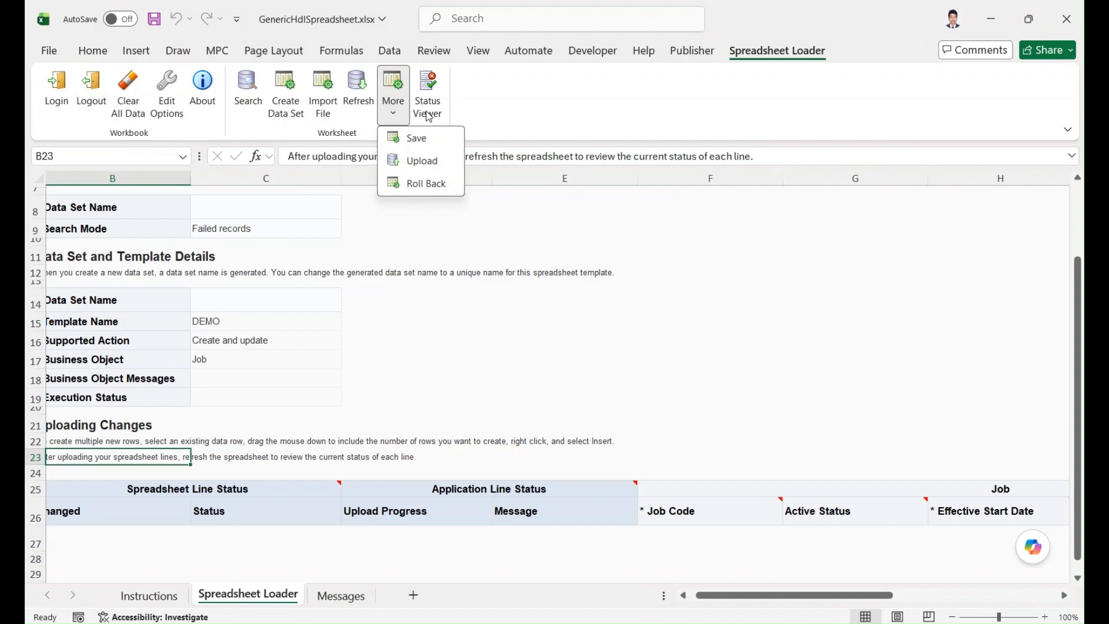
click(484, 109)
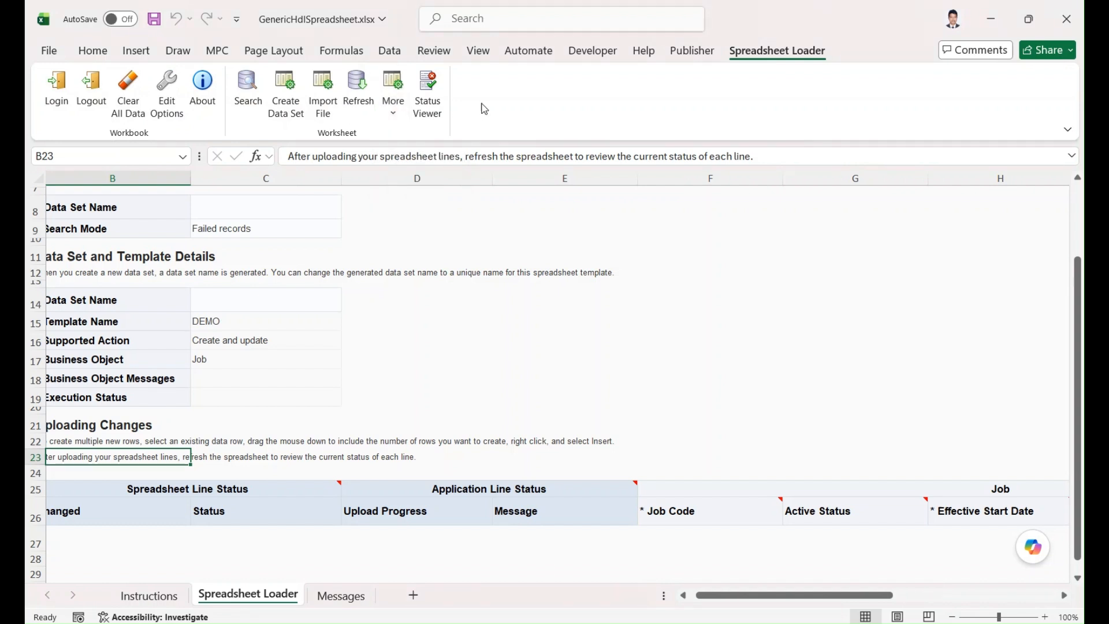
click(428, 92)
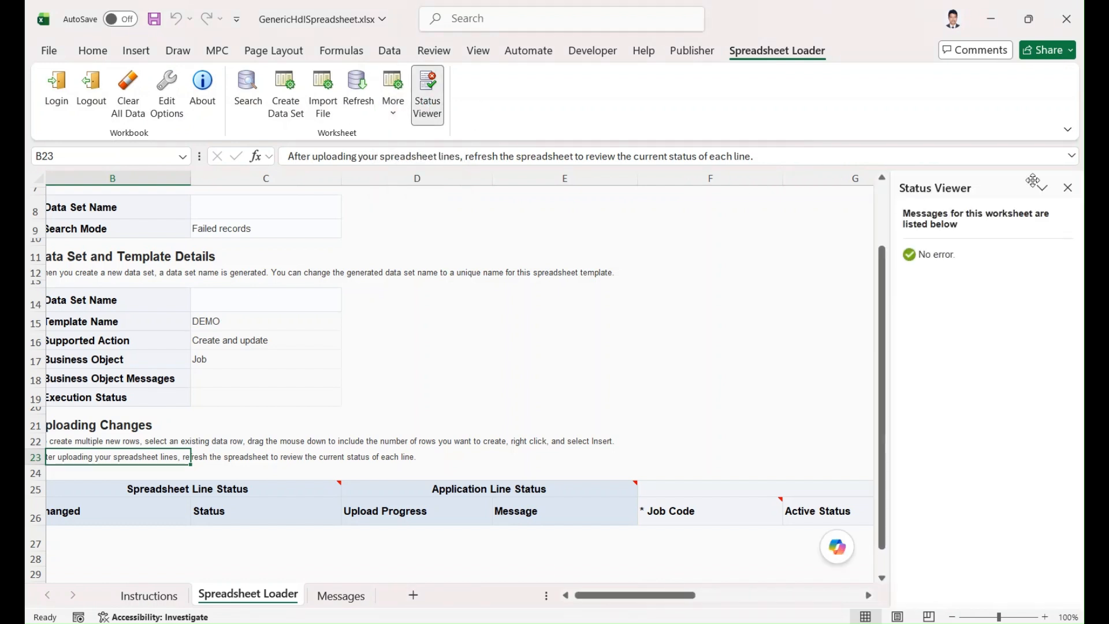
click(1067, 188)
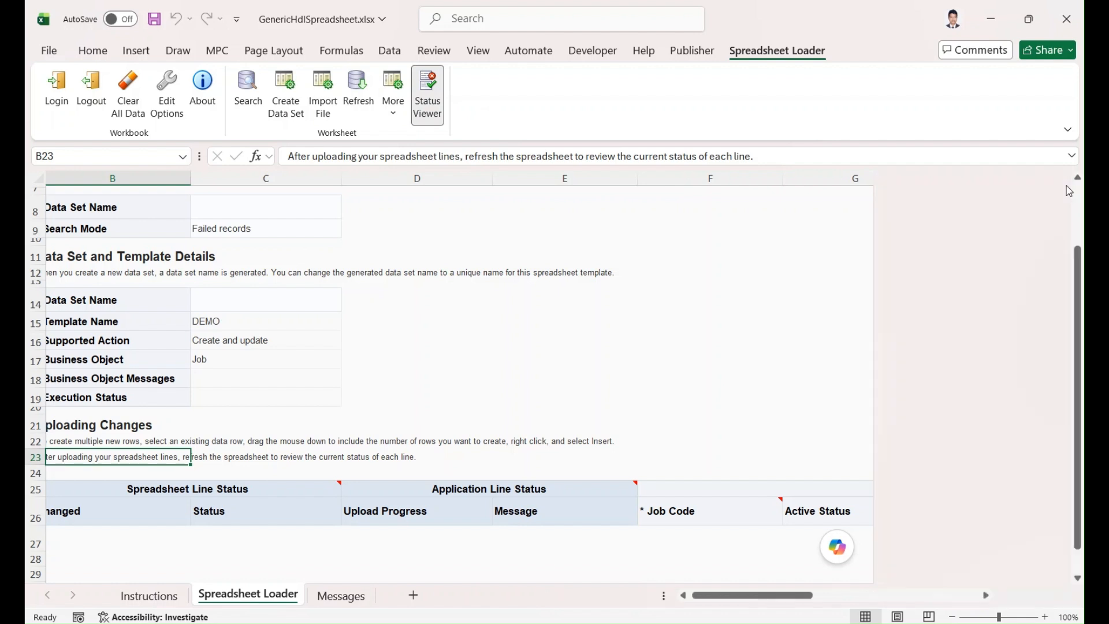